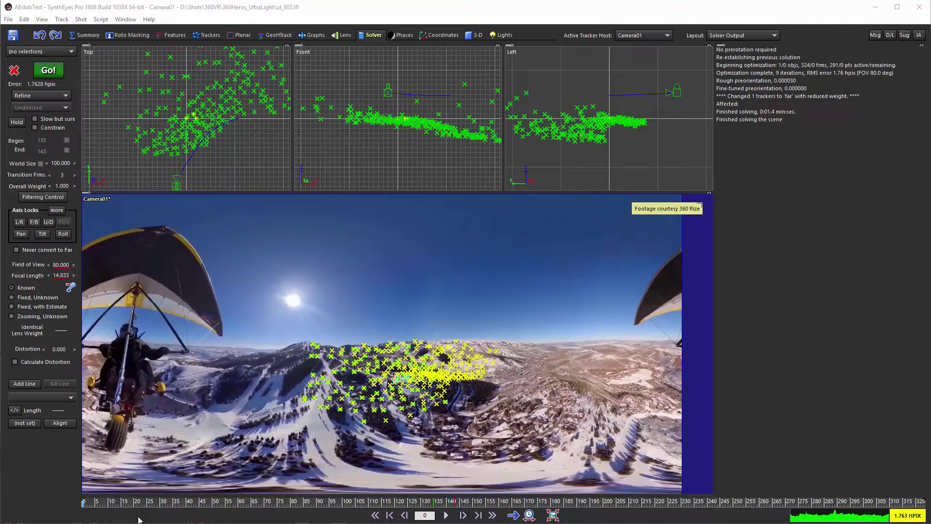
Step: Play and scrub through the solved shot past frames 161, 251 and 291, ending on the first frame
{"action": "key", "text": "space"}
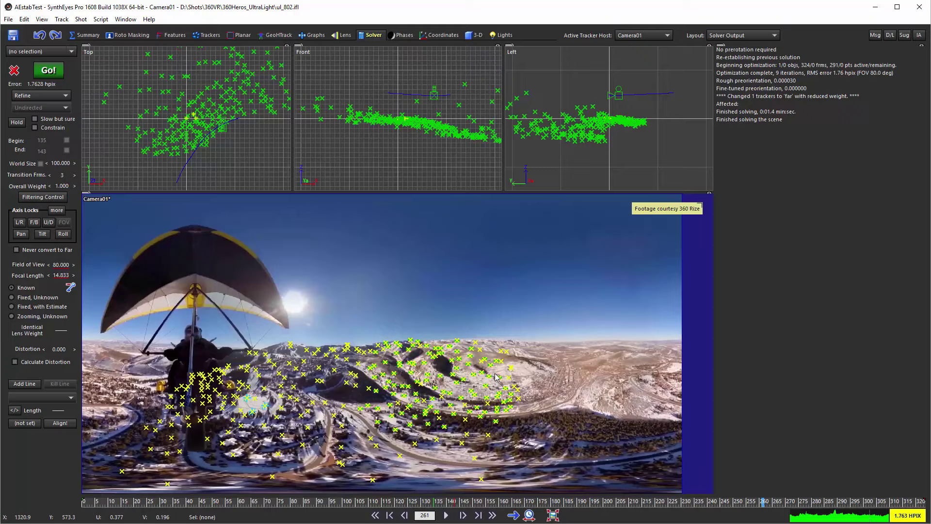
{"action": "left_click", "coordinate": [302, 505]}
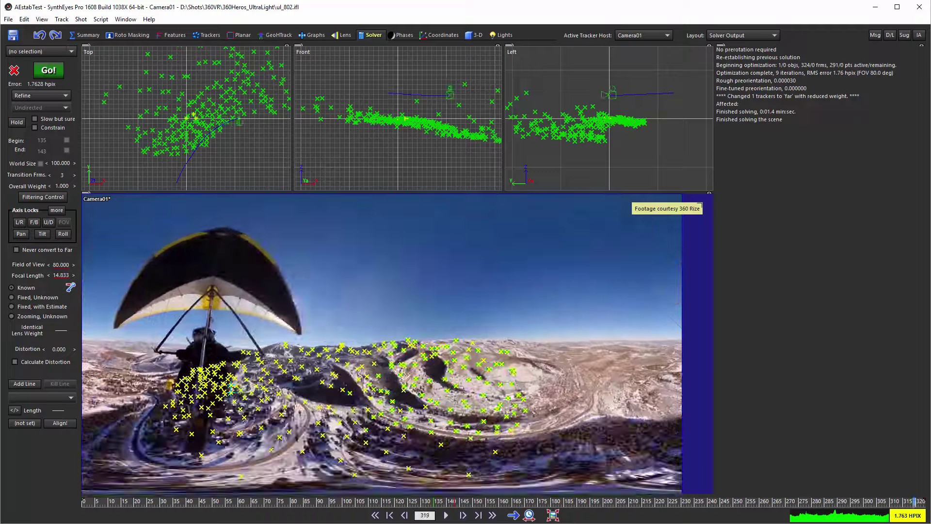
{"action": "left_click_drag", "start_coordinate": [136, 482], "coordinate": [737, 480]}
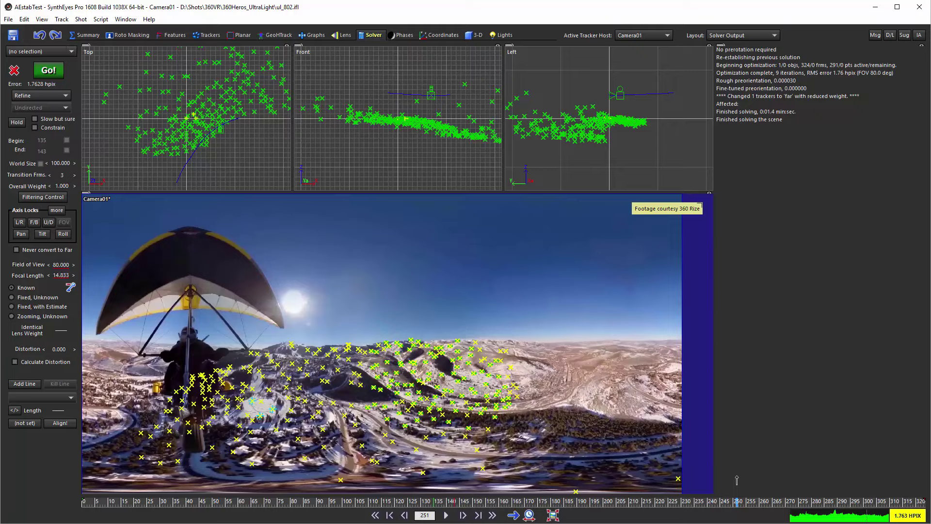
{"action": "left_click_drag", "start_coordinate": [634, 504], "coordinate": [110, 503]}
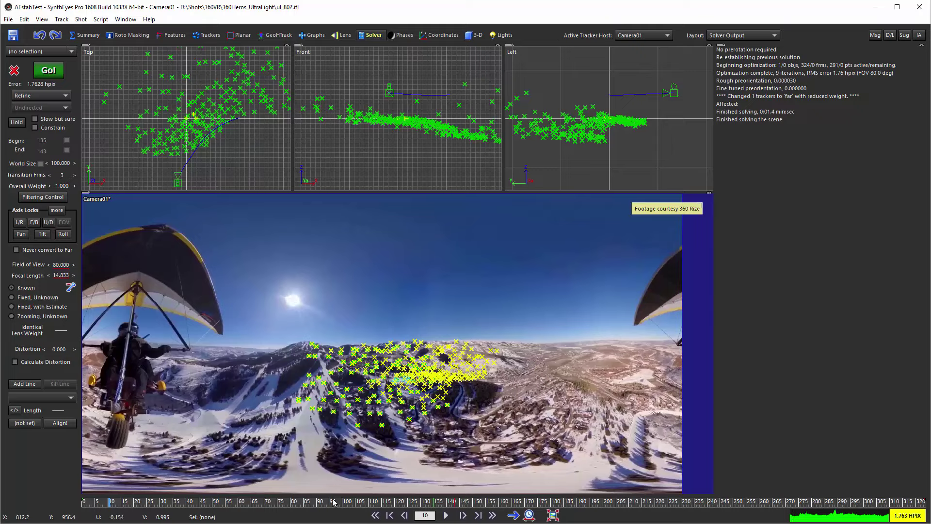
{"action": "mouse_move", "coordinate": [334, 502]}
{"action": "left_mouse_down"}
{"action": "mouse_move", "coordinate": [842, 504]}
{"action": "mouse_move", "coordinate": [221, 502]}
{"action": "left_mouse_up"}
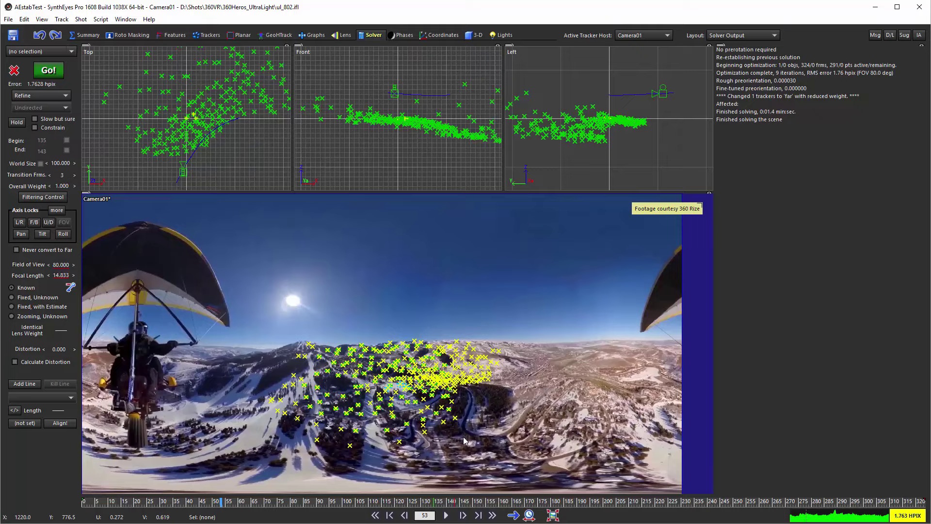
{"action": "left_click", "coordinate": [504, 503]}
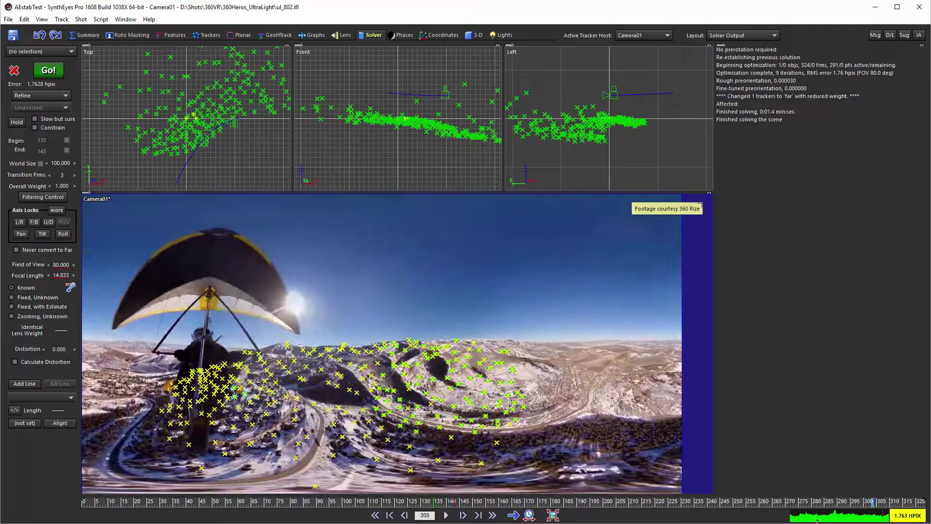
{"action": "left_click", "coordinate": [78, 504]}
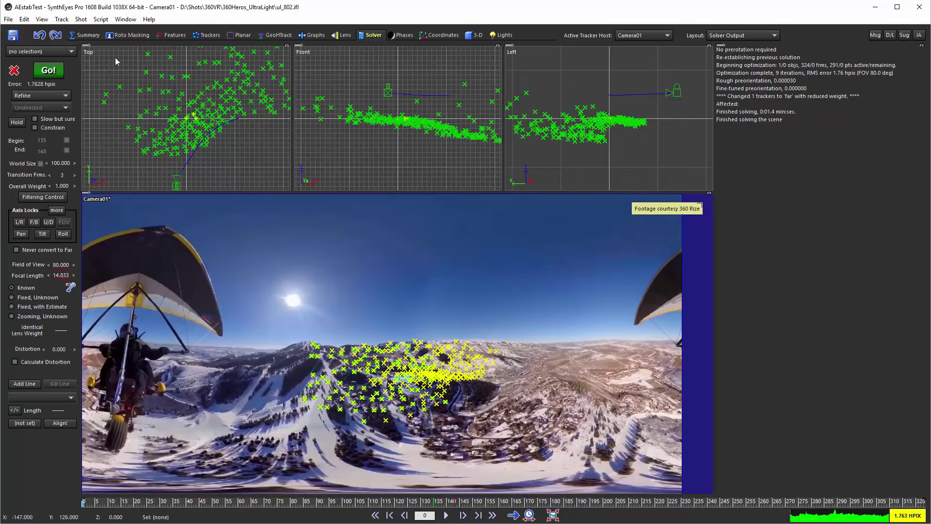
Step: Export the After Effects 360 Stabilizer script as AEstabTest.jsx, overwriting the existing file, and review its settings
{"action": "left_click", "coordinate": [8, 18]}
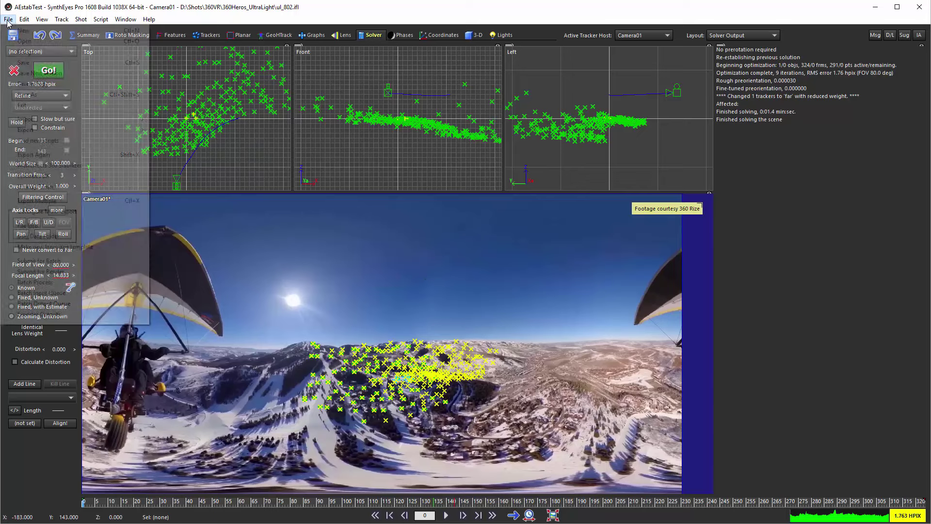
{"action": "mouse_move", "coordinate": [36, 130]}
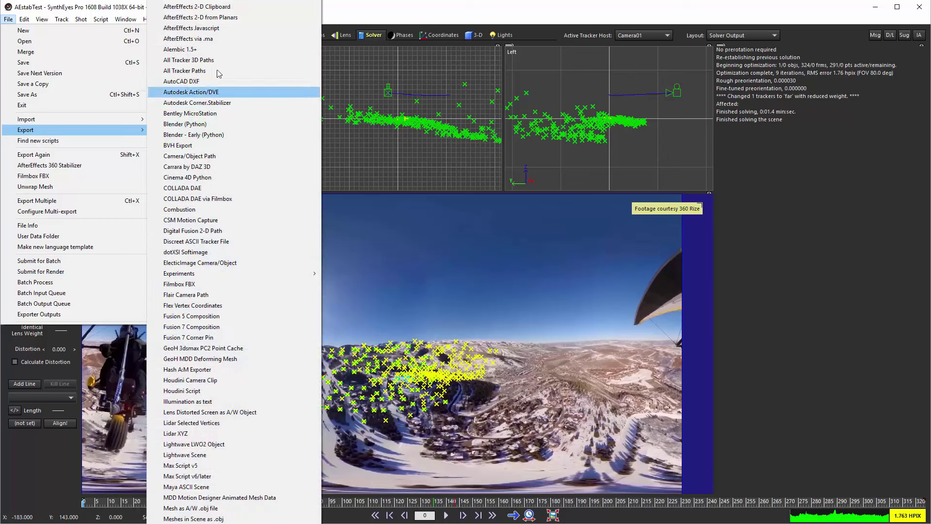
{"action": "mouse_move", "coordinate": [199, 4]}
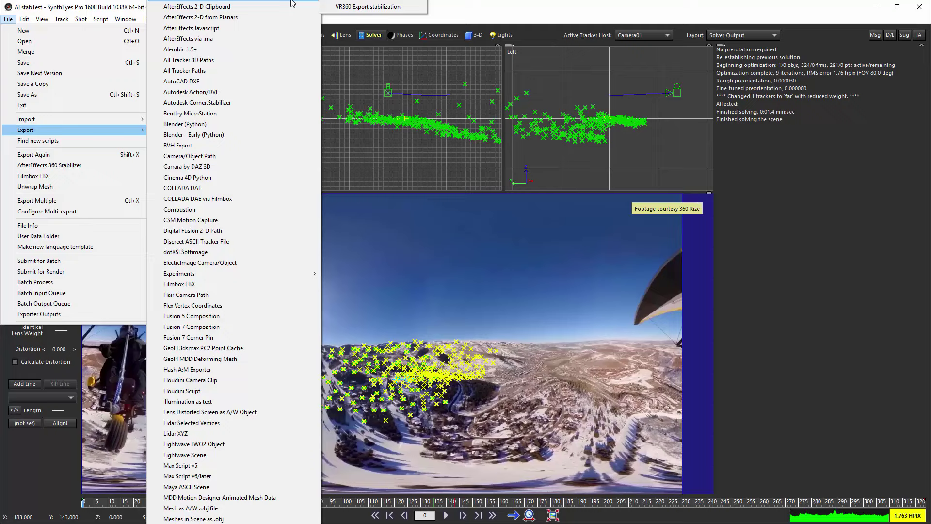
{"action": "left_click", "coordinate": [350, 3]}
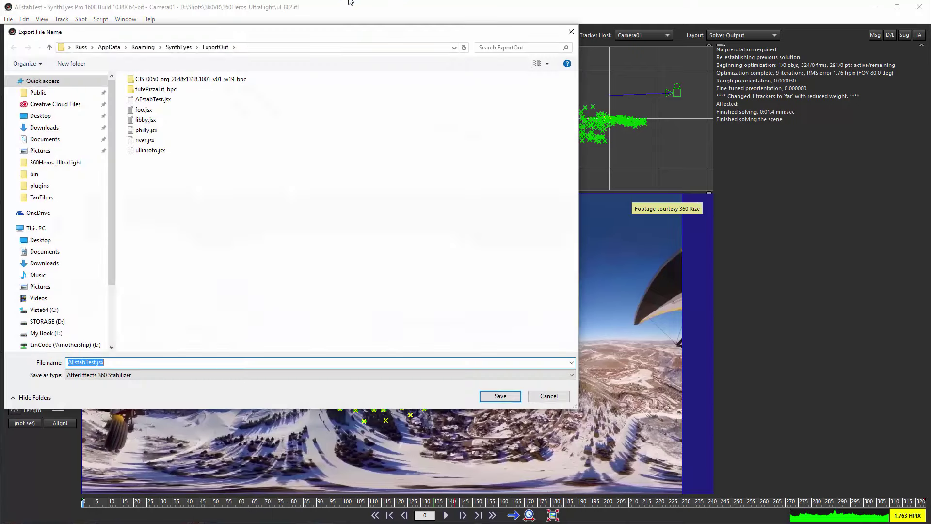
{"action": "left_click", "coordinate": [497, 396]}
{"action": "left_click", "coordinate": [609, 343]}
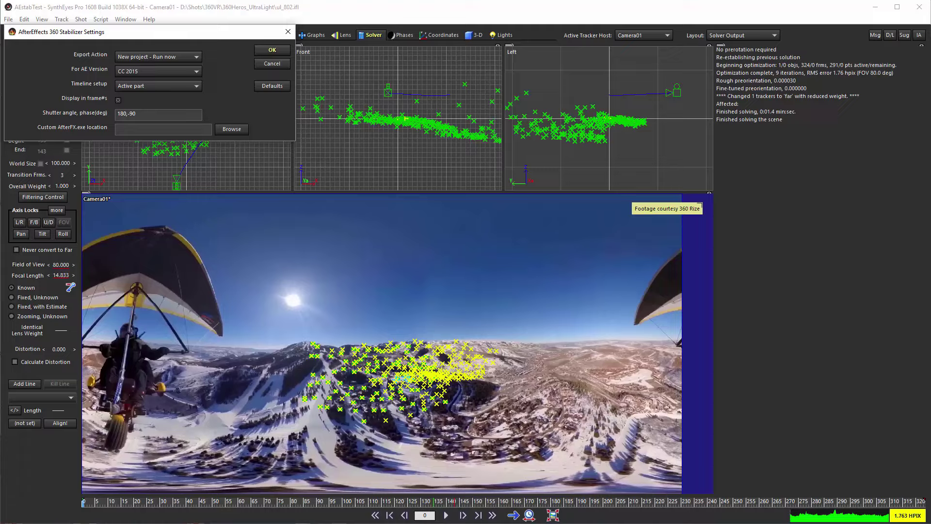
{"action": "key", "text": "Return"}
Step: Accept the stabilizer settings to build the project, then view and play the raw ul_[802-1125].jpg sequence
{"action": "left_click", "coordinate": [272, 51]}
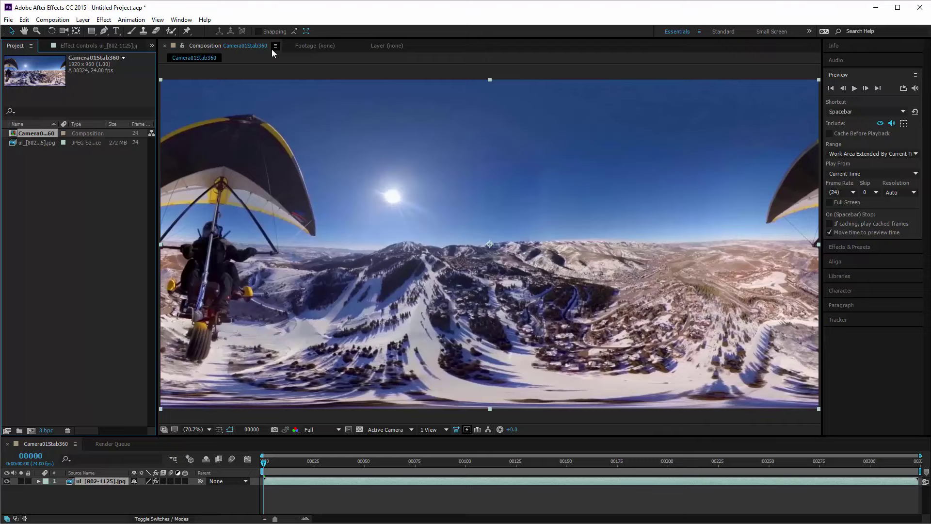
{"action": "double_click", "coordinate": [25, 142]}
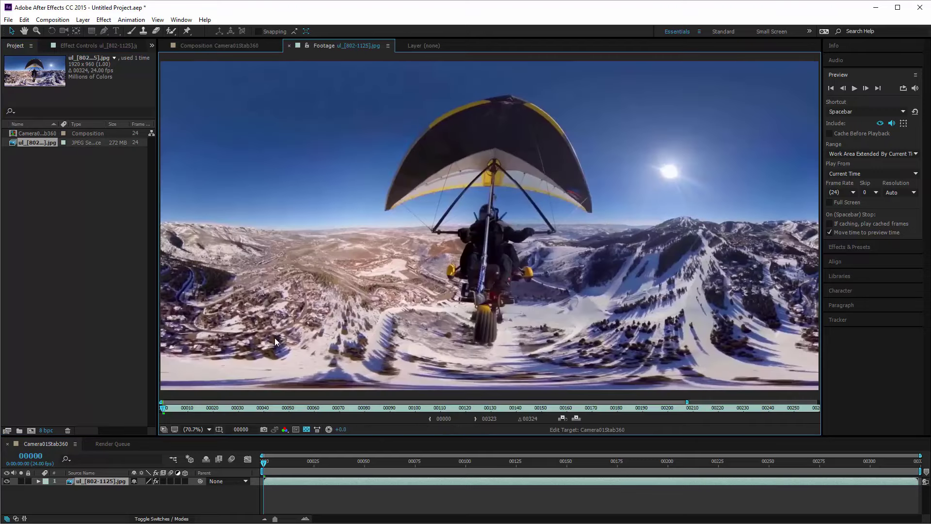
{"action": "left_click_drag", "start_coordinate": [172, 406], "coordinate": [879, 450]}
{"action": "key", "text": "space"}
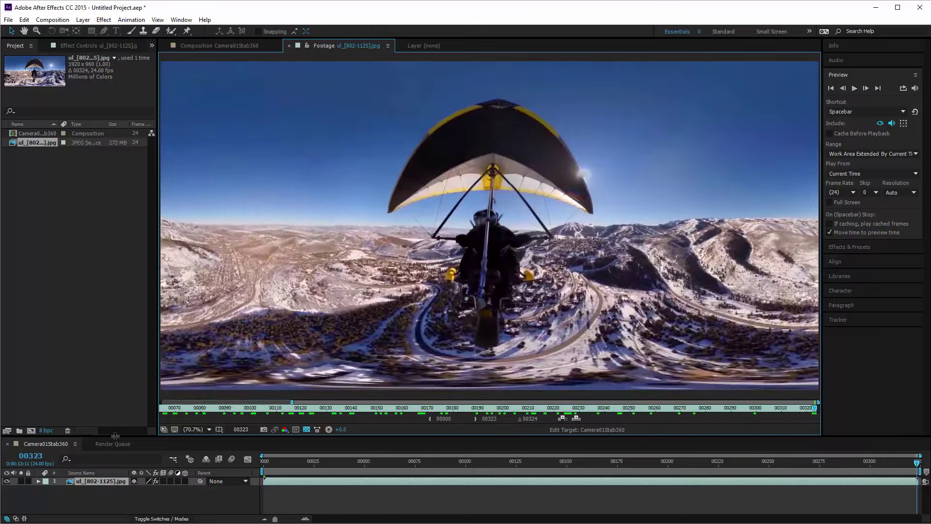
Step: Play Camera01Stab360 from the start and show its Pan 151.5788, Tilt 0.5103, Roll -3.4983 values
{"action": "double_click", "coordinate": [35, 133]}
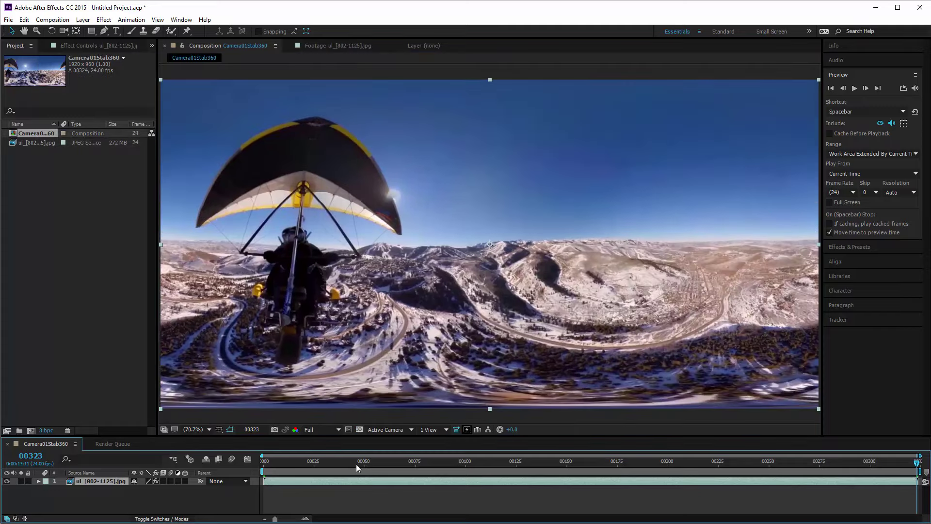
{"action": "left_click_drag", "start_coordinate": [319, 464], "coordinate": [834, 518]}
{"action": "left_click", "coordinate": [498, 460]}
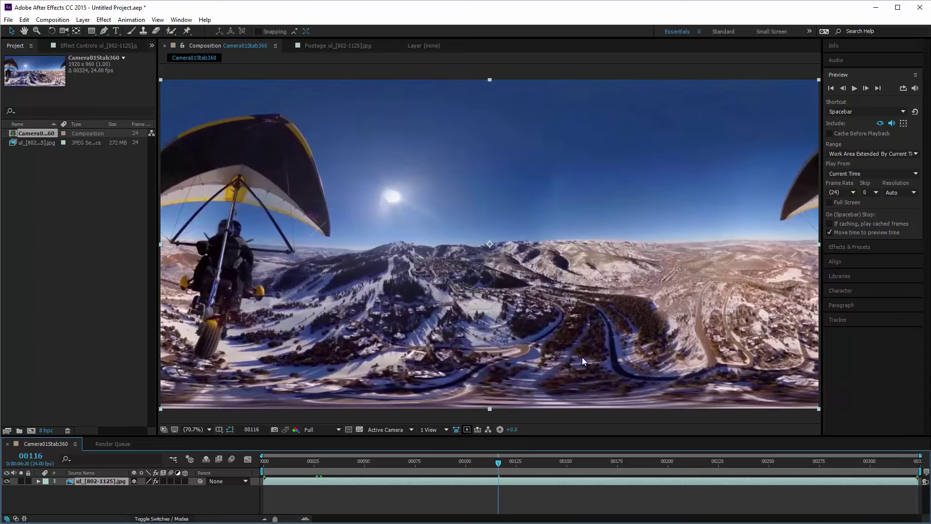
{"action": "left_click", "coordinate": [831, 88]}
{"action": "left_click", "coordinate": [854, 89]}
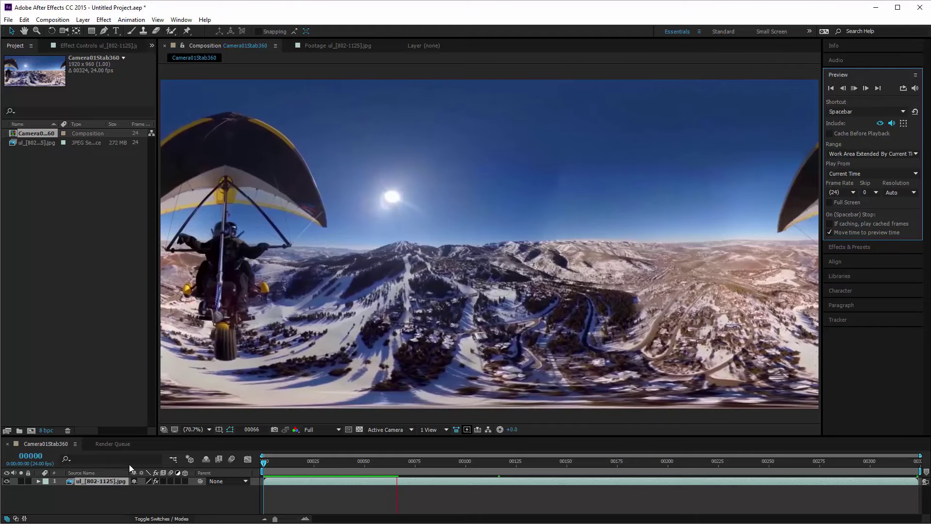
{"action": "left_click", "coordinate": [75, 45]}
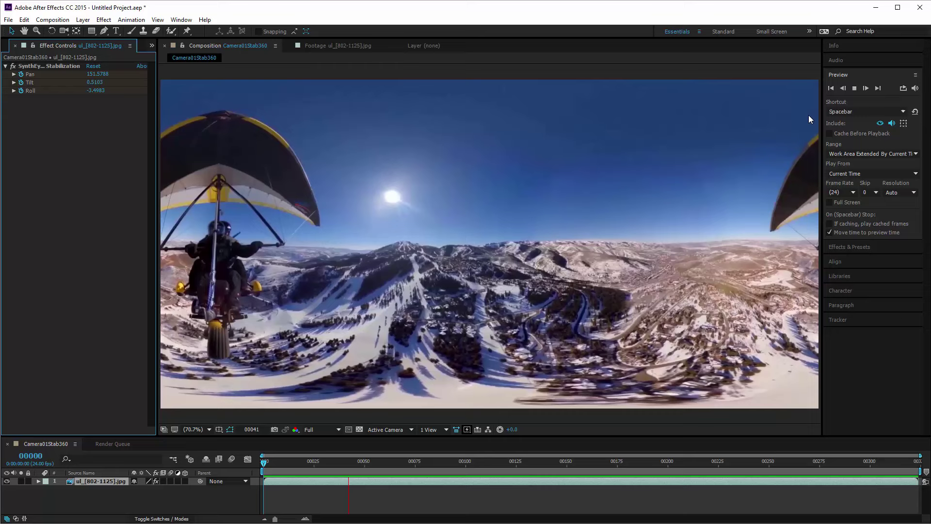
{"action": "left_click", "coordinate": [855, 88]}
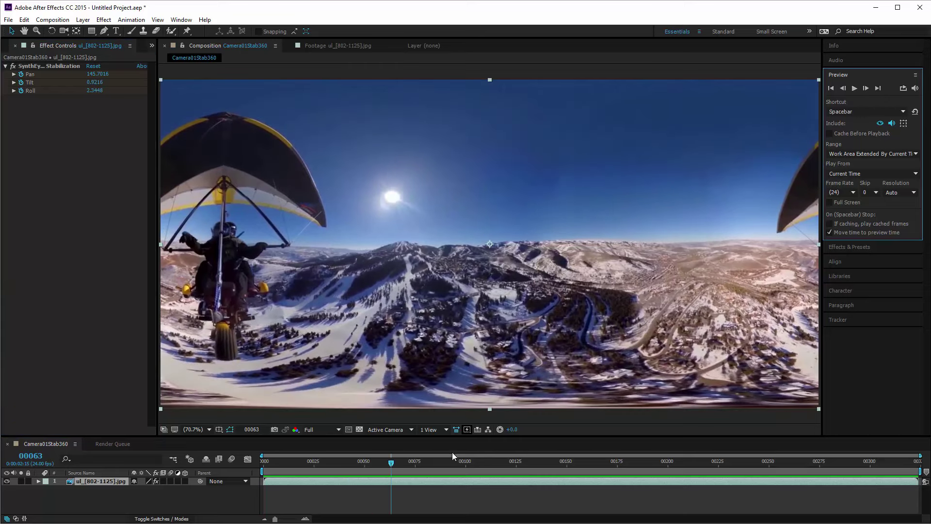
{"action": "left_click_drag", "start_coordinate": [445, 462], "coordinate": [317, 471]}
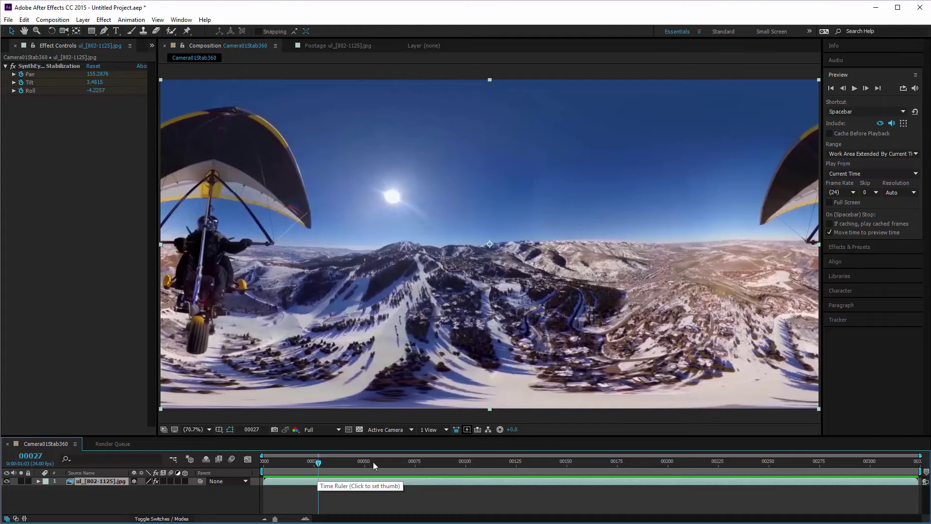
{"action": "left_click", "coordinate": [373, 462]}
{"action": "left_click", "coordinate": [496, 460]}
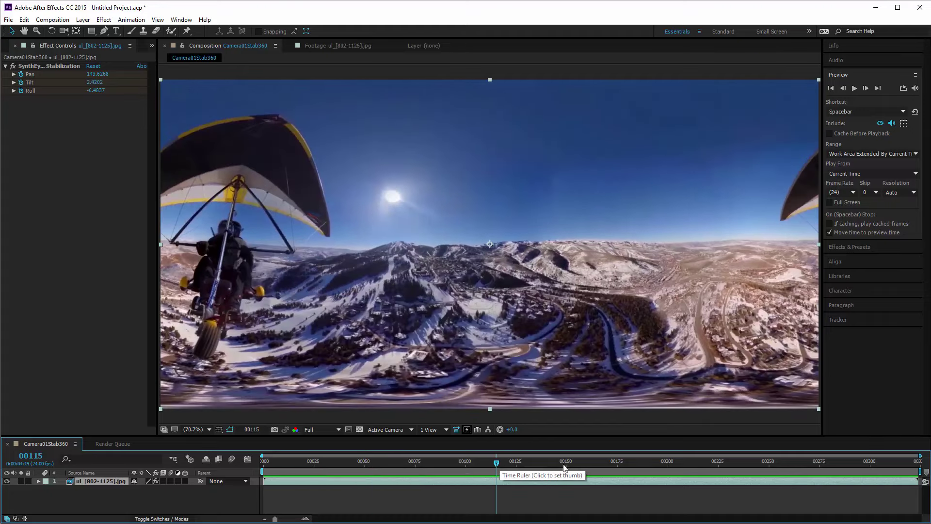
{"action": "left_click", "coordinate": [567, 461]}
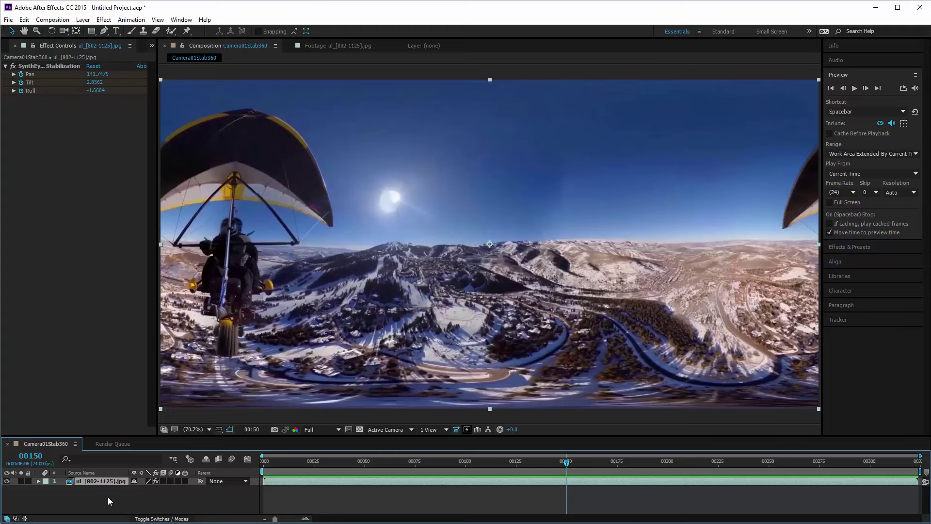
Step: Reveal the VR Stabilization effect's Pan, Tilt and Roll keyframes and show them in the Graph Editor
{"action": "left_click", "coordinate": [38, 481]}
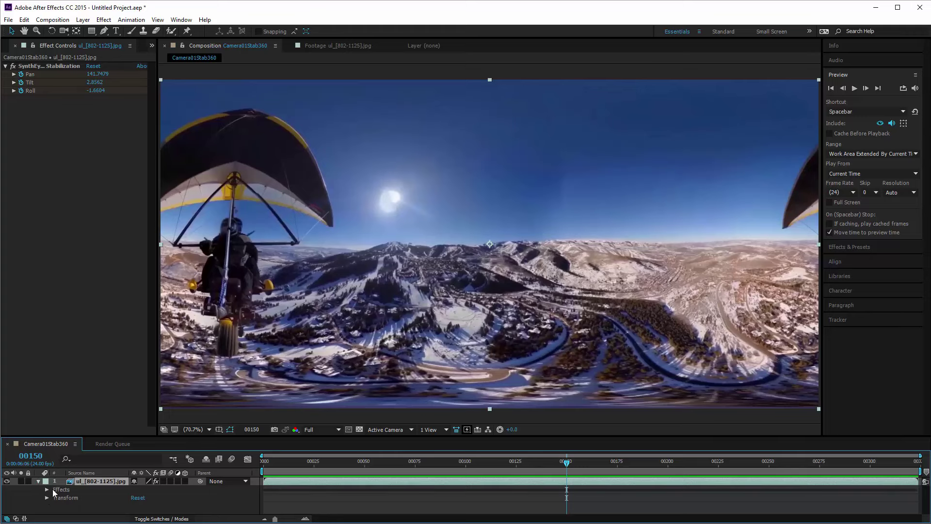
{"action": "left_click", "coordinate": [46, 489]}
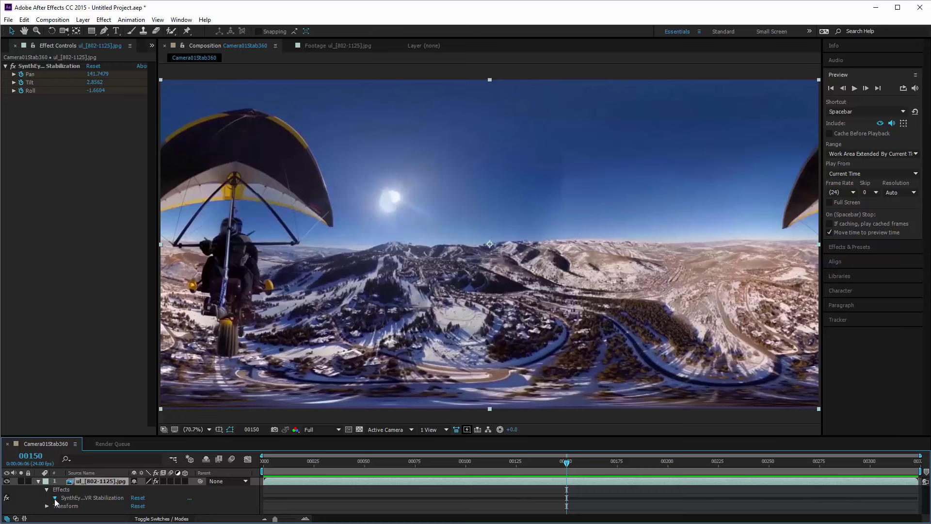
{"action": "left_click", "coordinate": [54, 498]}
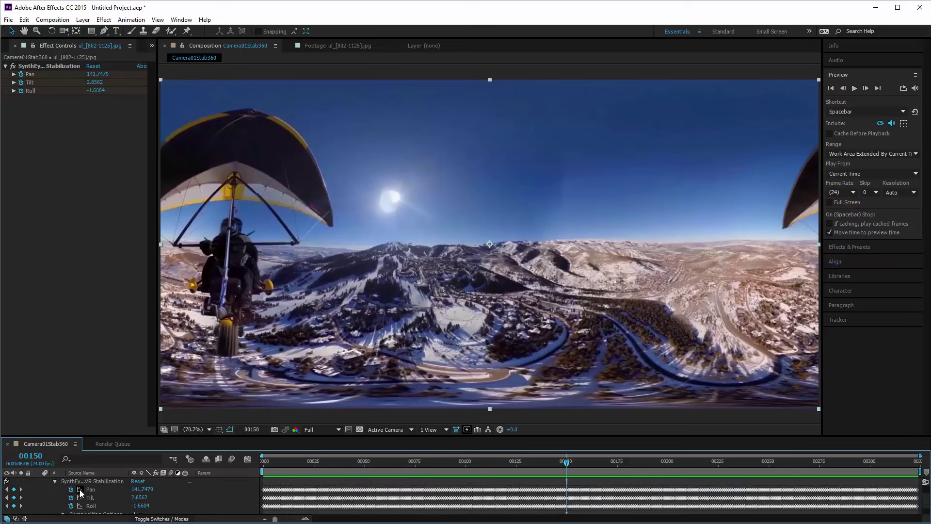
{"action": "left_click", "coordinate": [248, 459]}
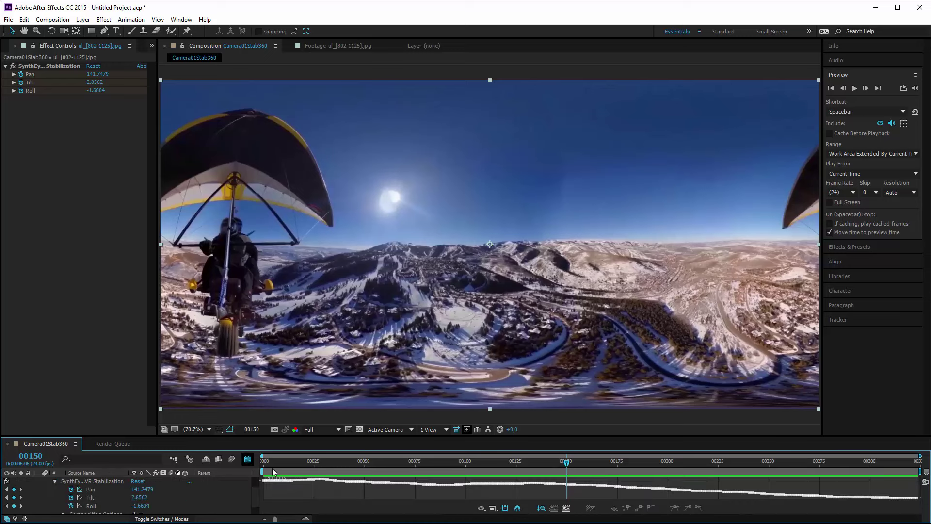
Step: Play the composition, stop at frame 11 (Pan 151.4557, Tilt 0.7353, Roll -4.2665), and collapse the effect
{"action": "mouse_move", "coordinate": [769, 502]}
{"action": "key", "text": "space"}
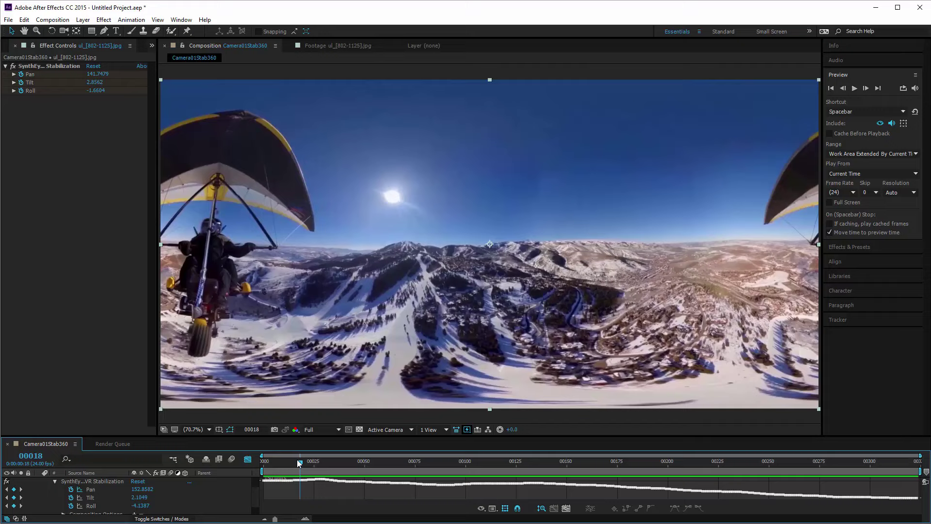
{"action": "left_click", "coordinate": [286, 461]}
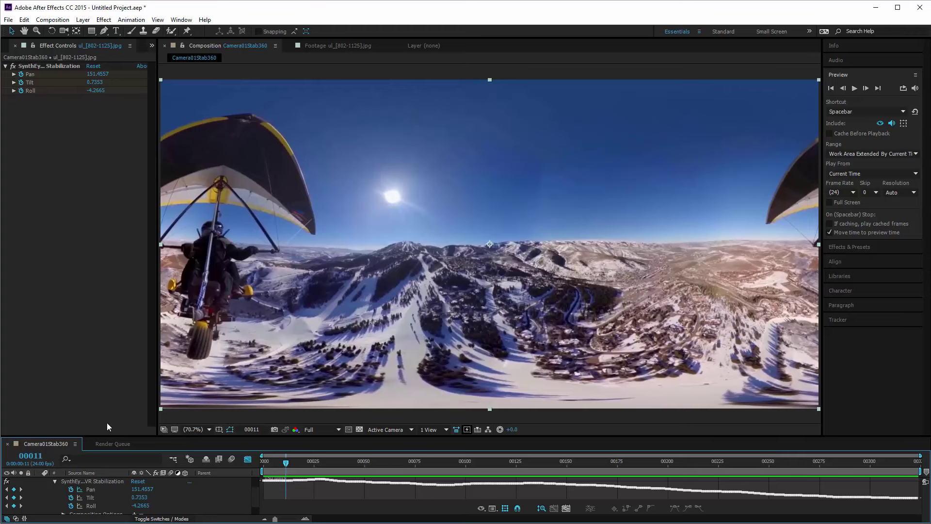
{"action": "left_click", "coordinate": [56, 479]}
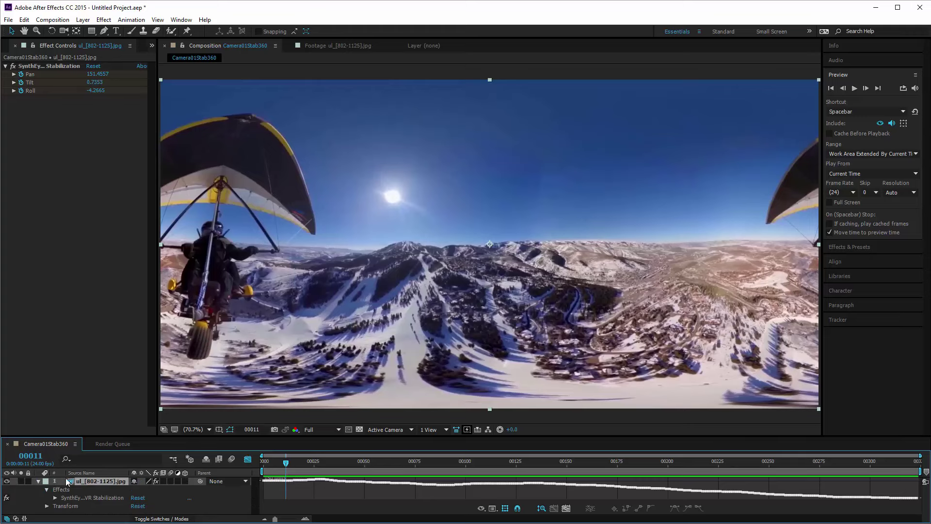